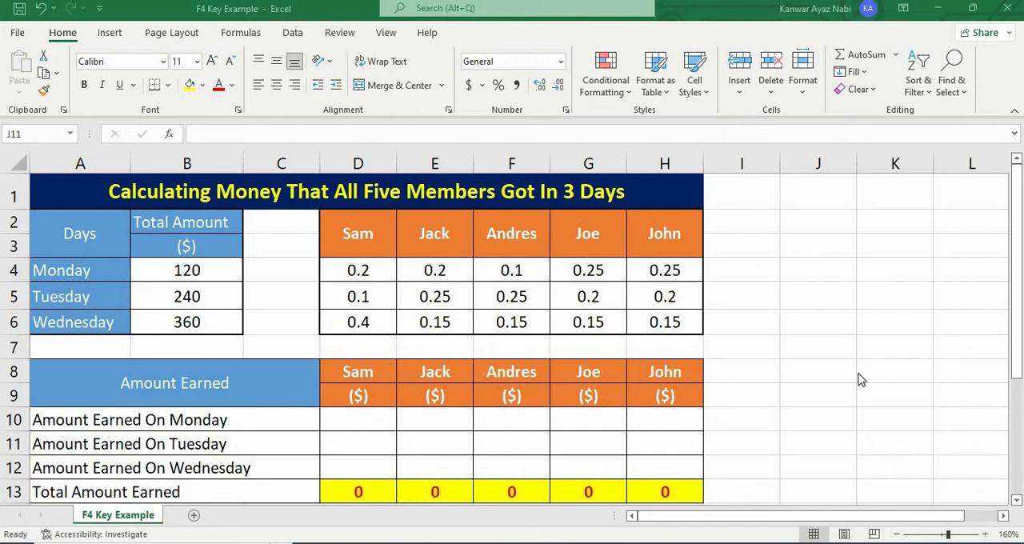
# Step: Examine the daily total amounts in B4:B6, the five member headings, and the members' daily shares in D4:H6
pyautogui.click(233, 271)
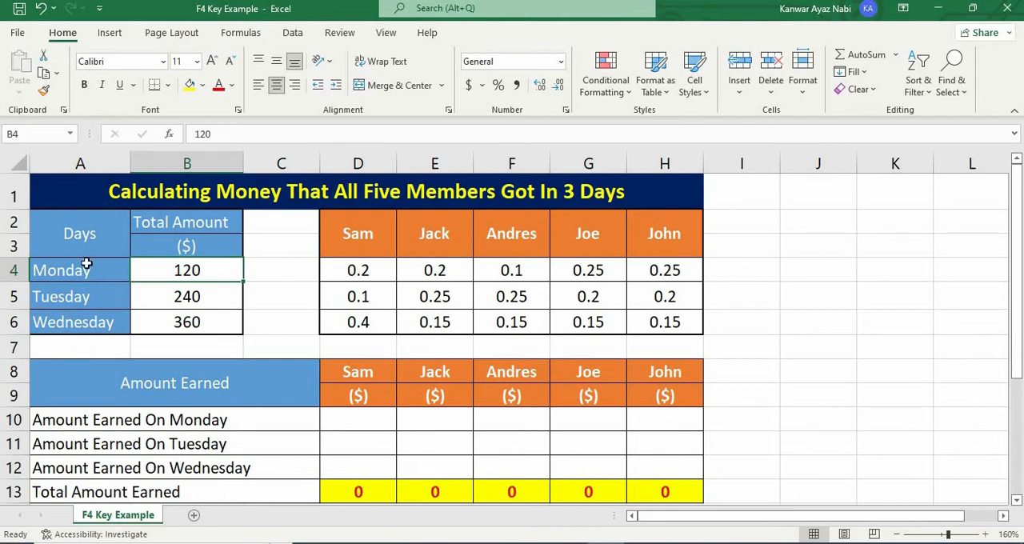
pyautogui.click(353, 236)
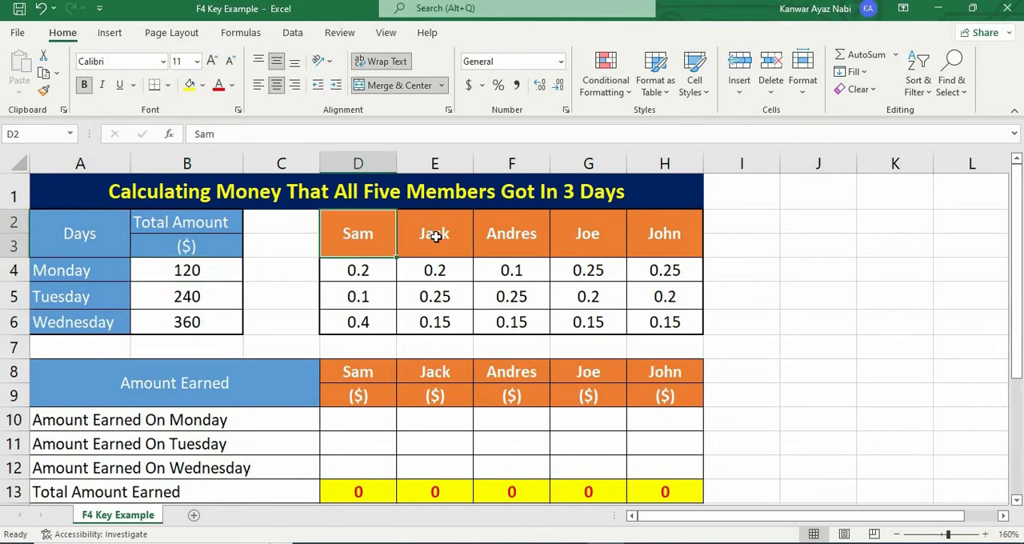
pyautogui.click(469, 235)
pyautogui.click(512, 234)
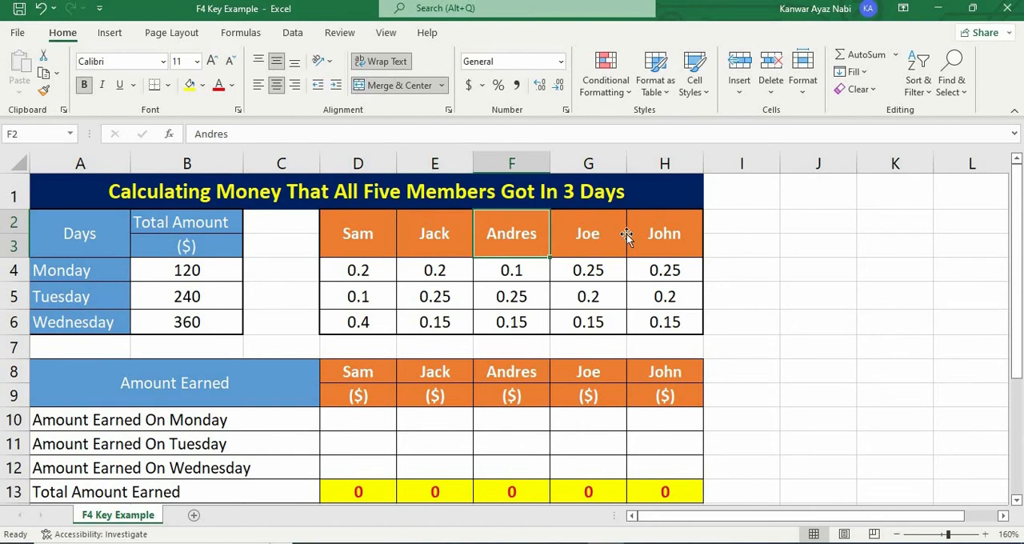
pyautogui.press('Right')
pyautogui.press('Right')
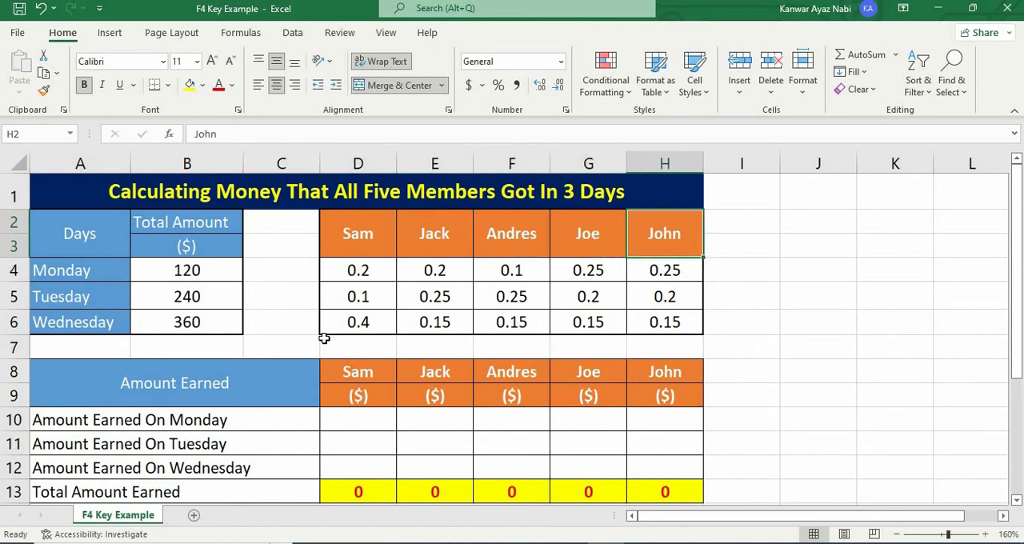
pyautogui.click(208, 325)
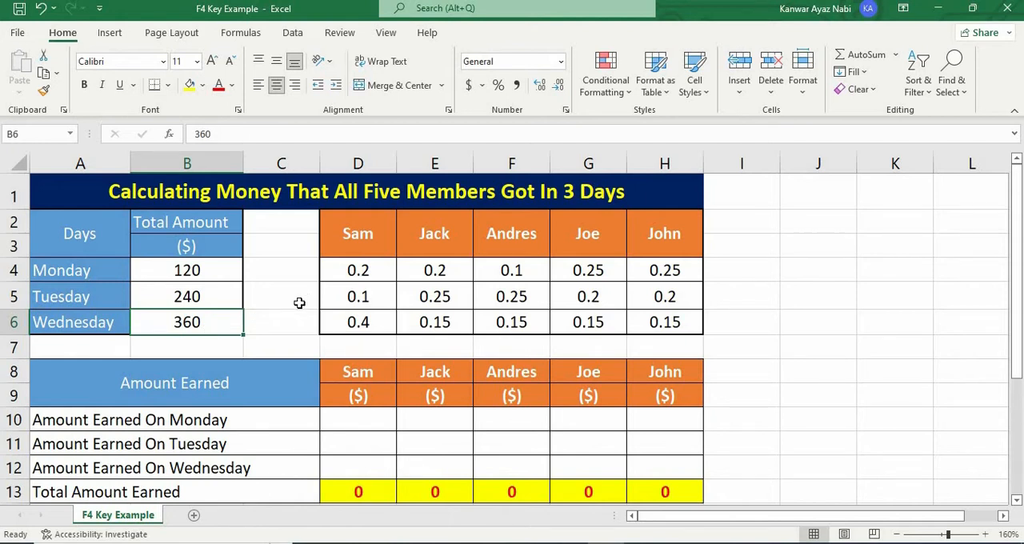
pyautogui.moveTo(358, 271); pyautogui.dragTo(654, 320)
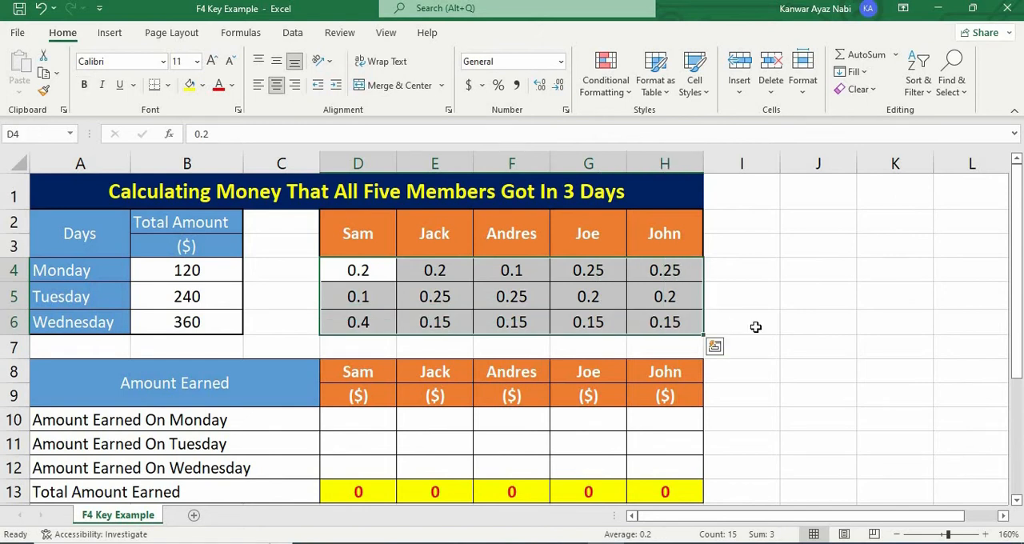
pyautogui.press('Right')
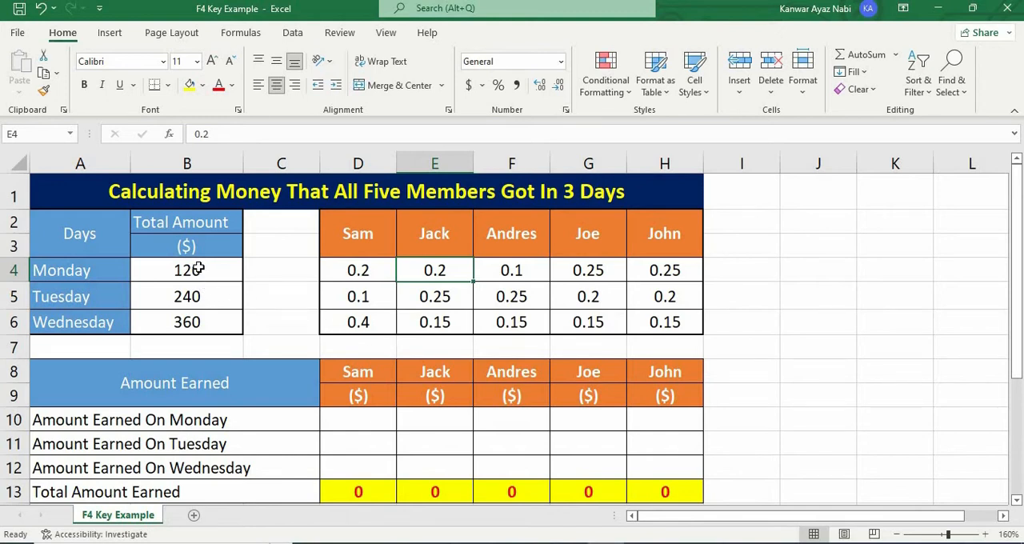
pyautogui.press('Left')
pyautogui.press('Left')
pyautogui.press('Left')
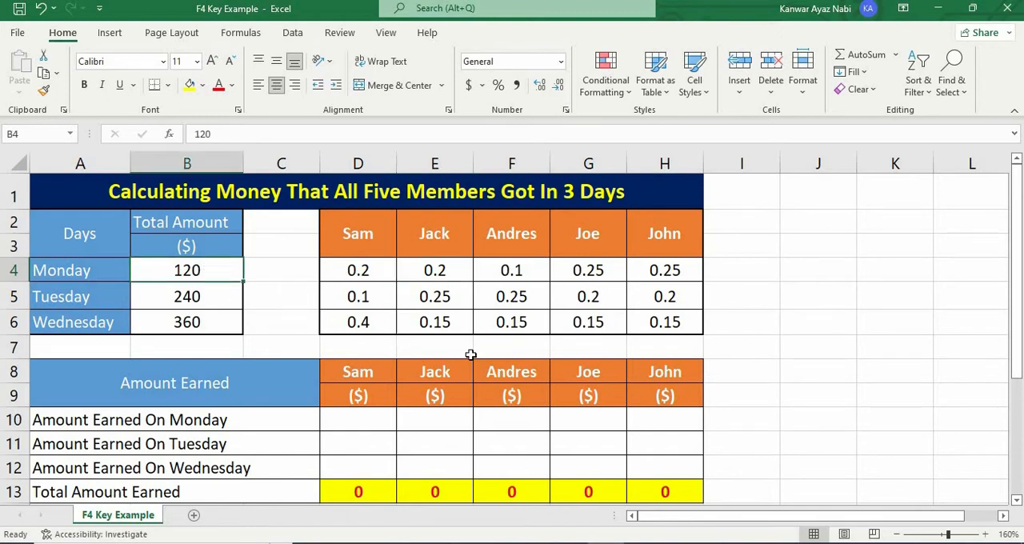
pyautogui.click(589, 322)
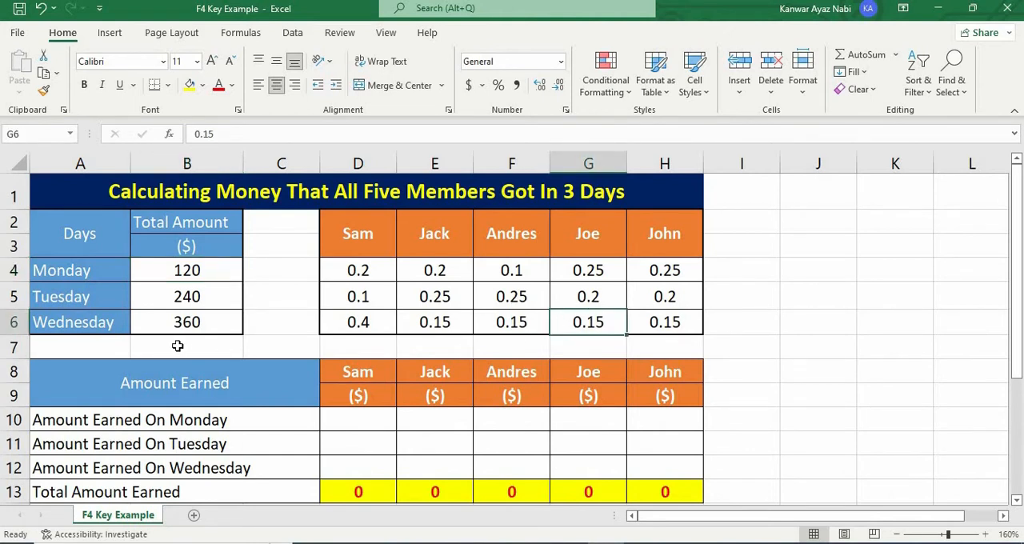
pyautogui.click(201, 328)
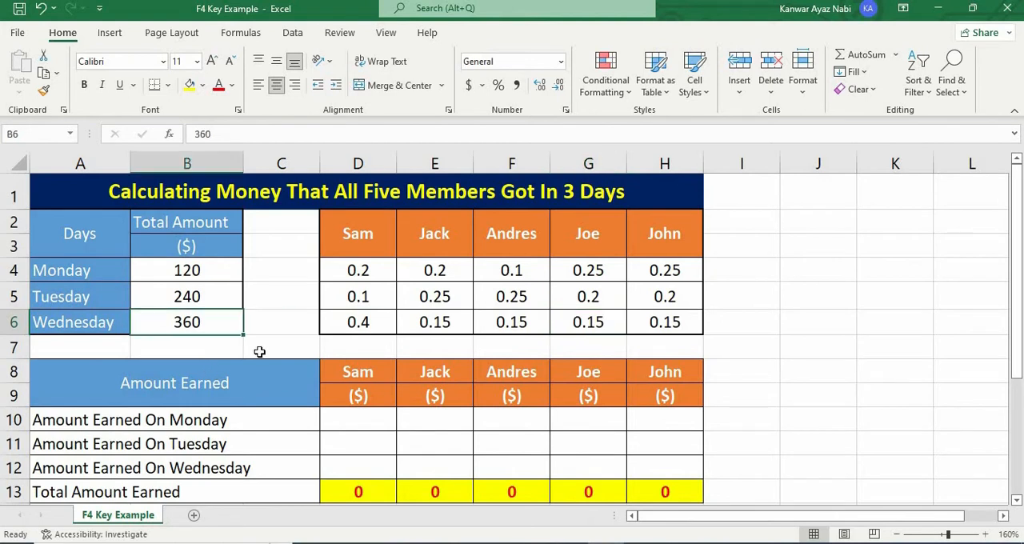
# Step: Examine the empty Amount Earned range D10:H12, its Monday to Wednesday labels, and the source cells B4 and F4 for cell F10
pyautogui.moveTo(344, 418); pyautogui.dragTo(688, 468)
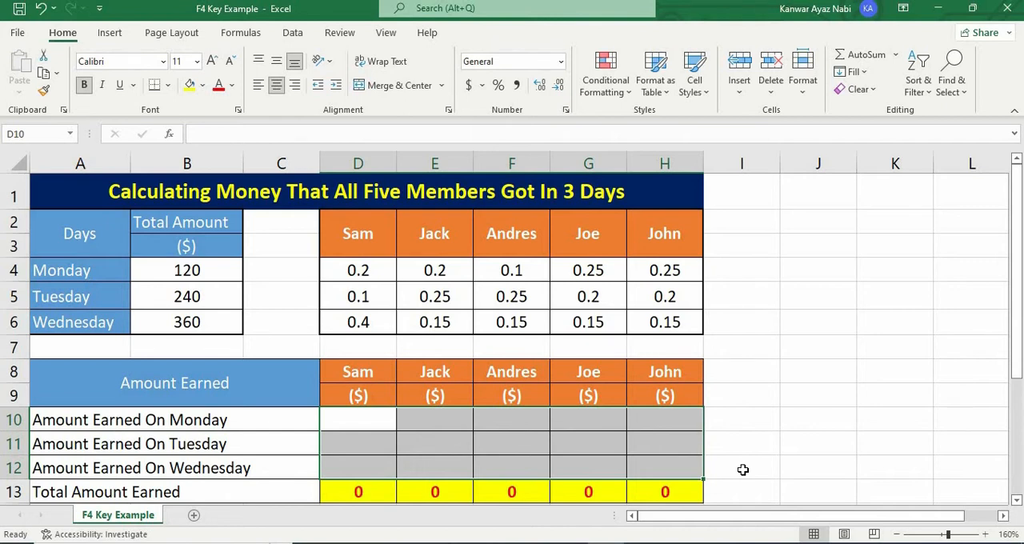
pyautogui.click(236, 419)
pyautogui.click(277, 446)
pyautogui.click(279, 473)
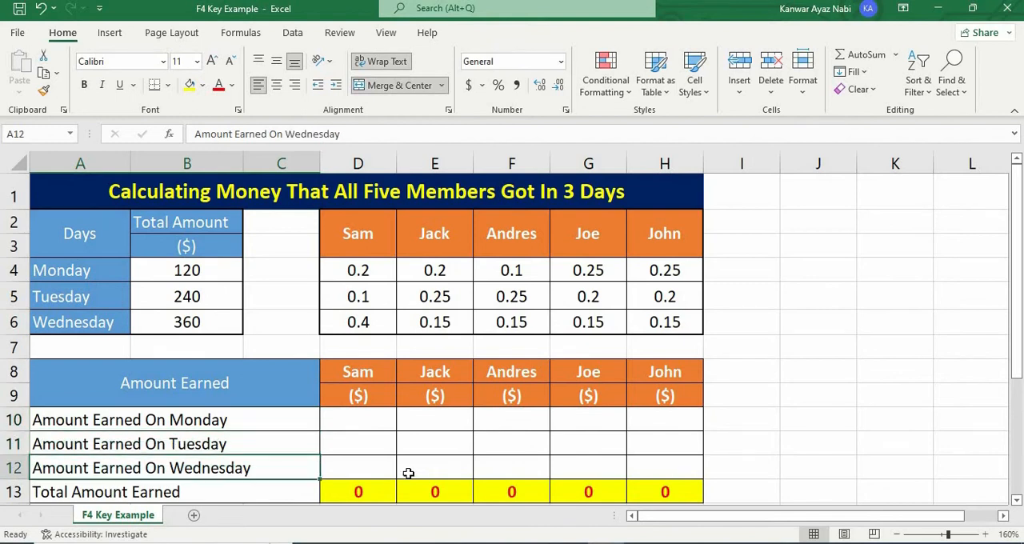
pyautogui.click(508, 419)
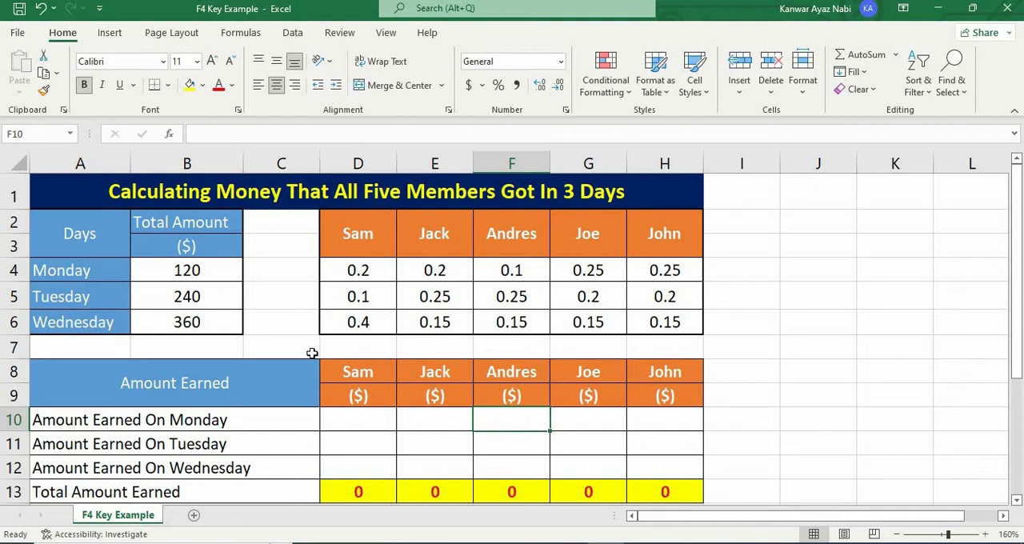
pyautogui.click(221, 271)
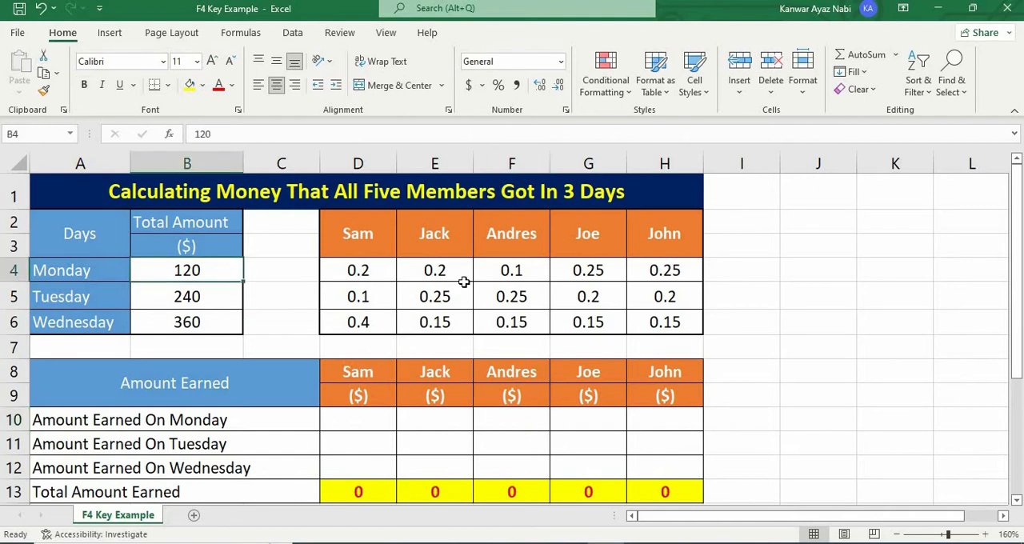
pyautogui.click(524, 272)
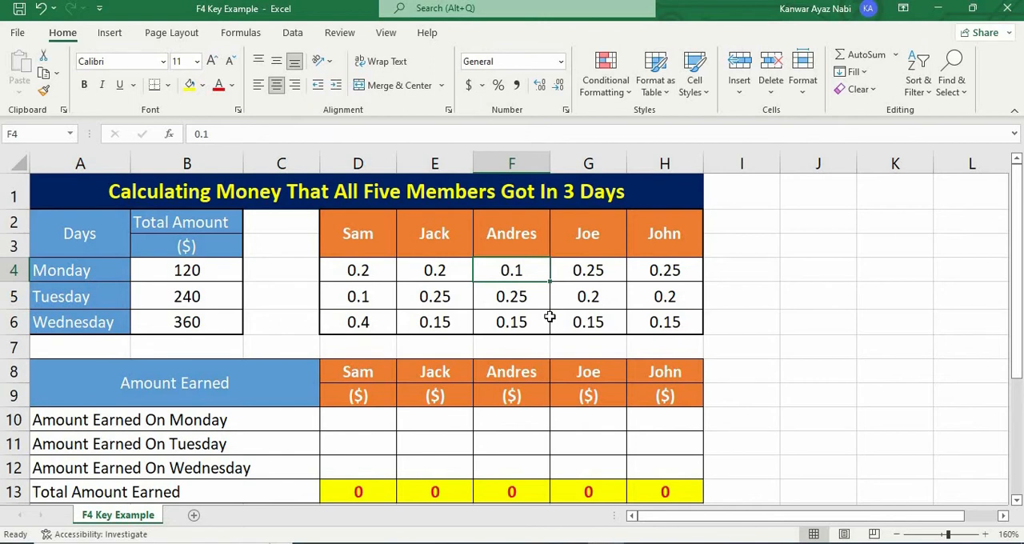
pyautogui.click(522, 423)
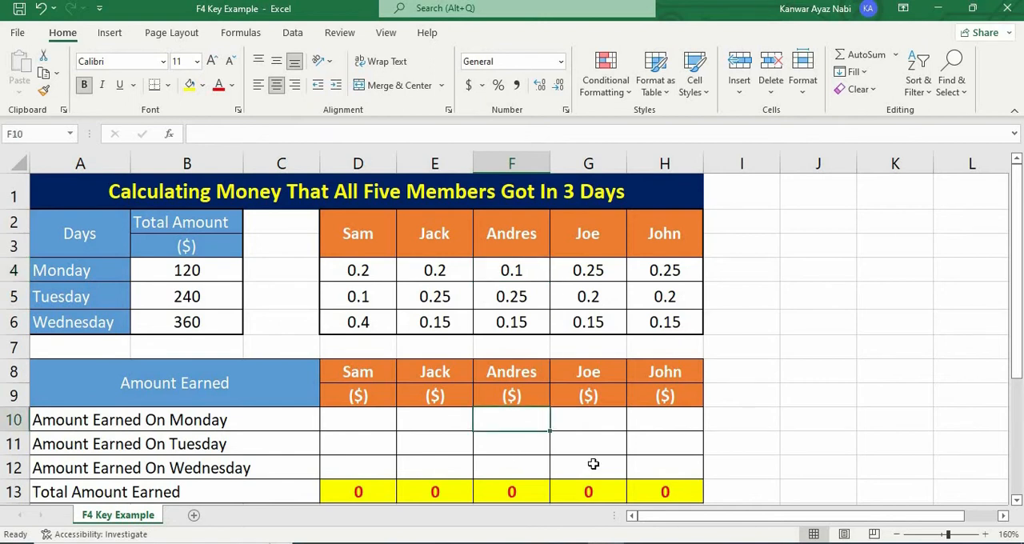
# Step: Trace the fill range from D10 across the Monday row and down to H12, and review its source cells B4 and D4
pyautogui.click(359, 421)
pyautogui.moveTo(396, 431); pyautogui.dragTo(704, 433)
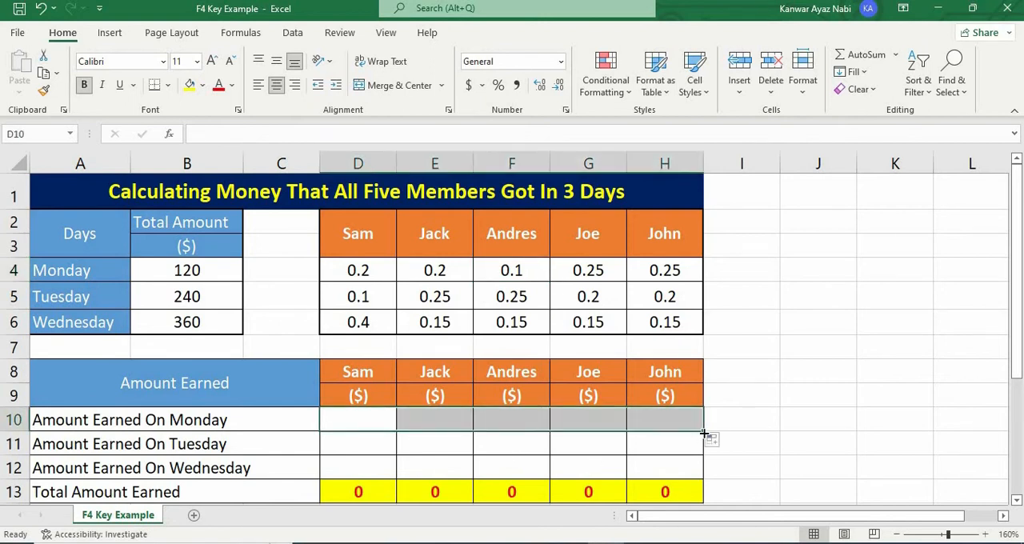
pyautogui.click(358, 421)
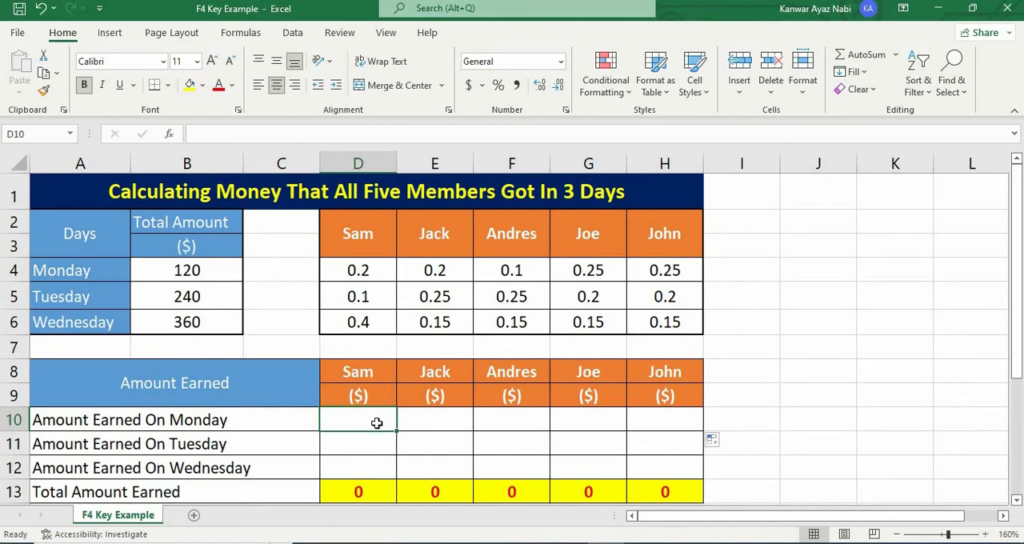
pyautogui.moveTo(398, 432); pyautogui.dragTo(744, 466)
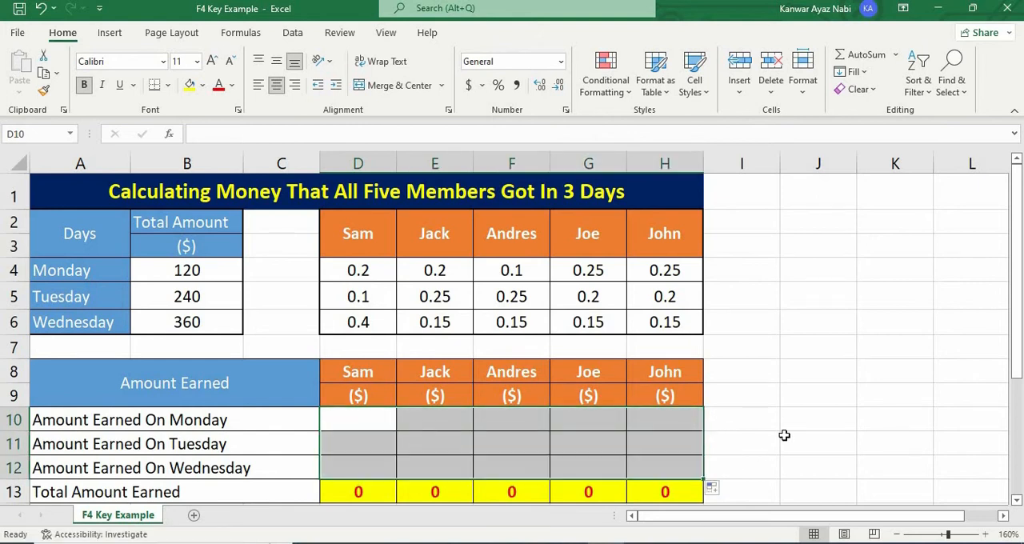
pyautogui.click(368, 422)
pyautogui.moveTo(397, 432); pyautogui.dragTo(672, 436)
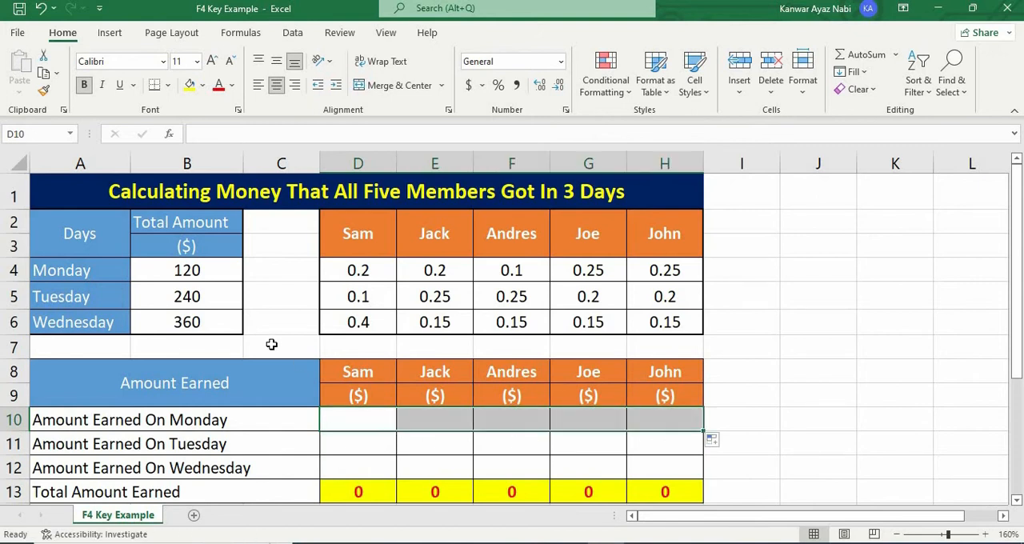
pyautogui.click(201, 273)
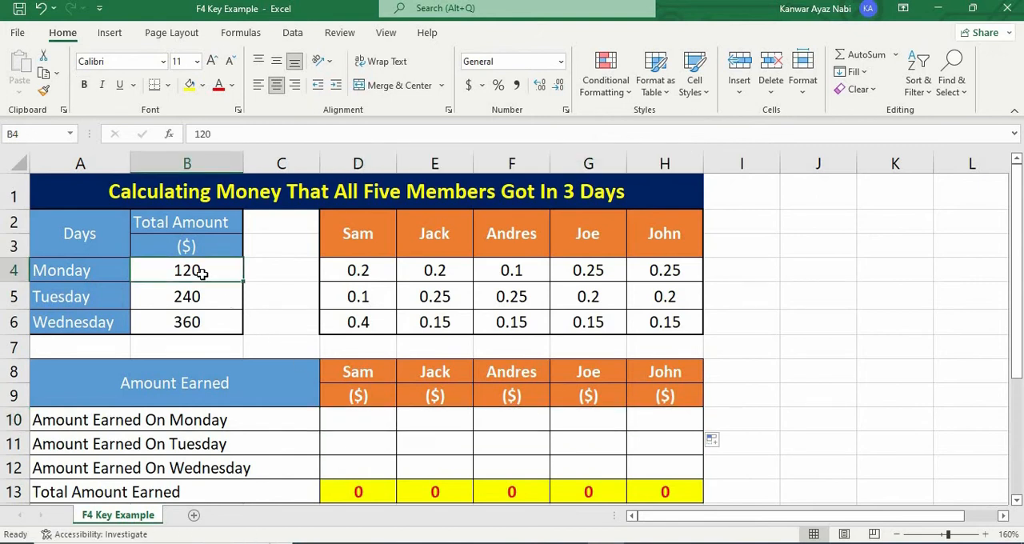
pyautogui.click(383, 423)
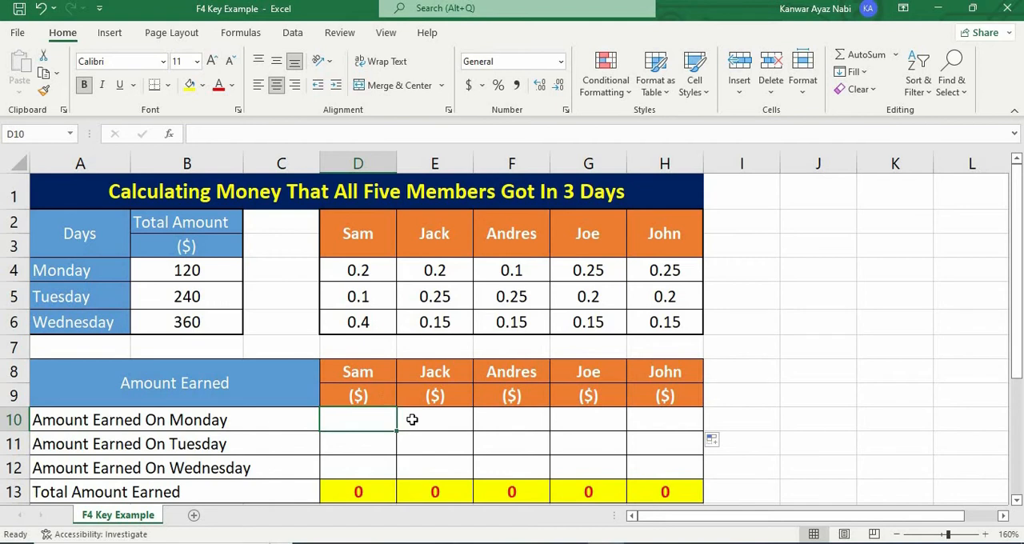
pyautogui.click(223, 266)
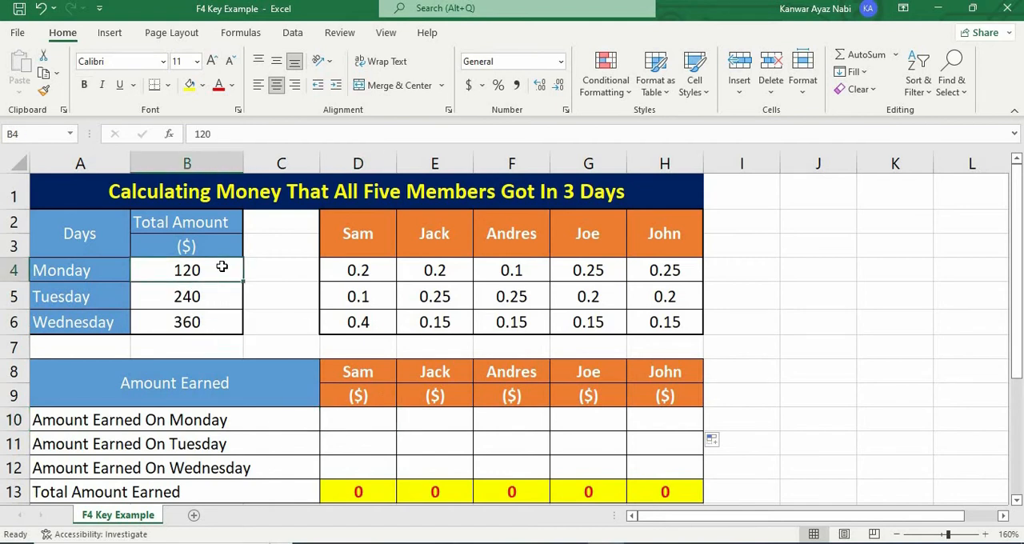
pyautogui.click(373, 271)
pyautogui.click(376, 420)
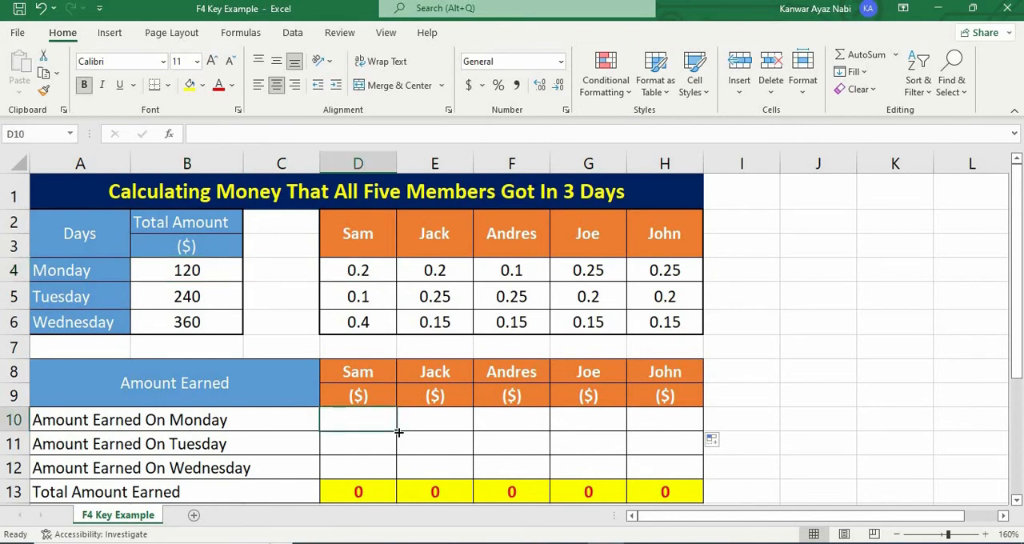
pyautogui.moveTo(398, 432); pyautogui.dragTo(704, 472)
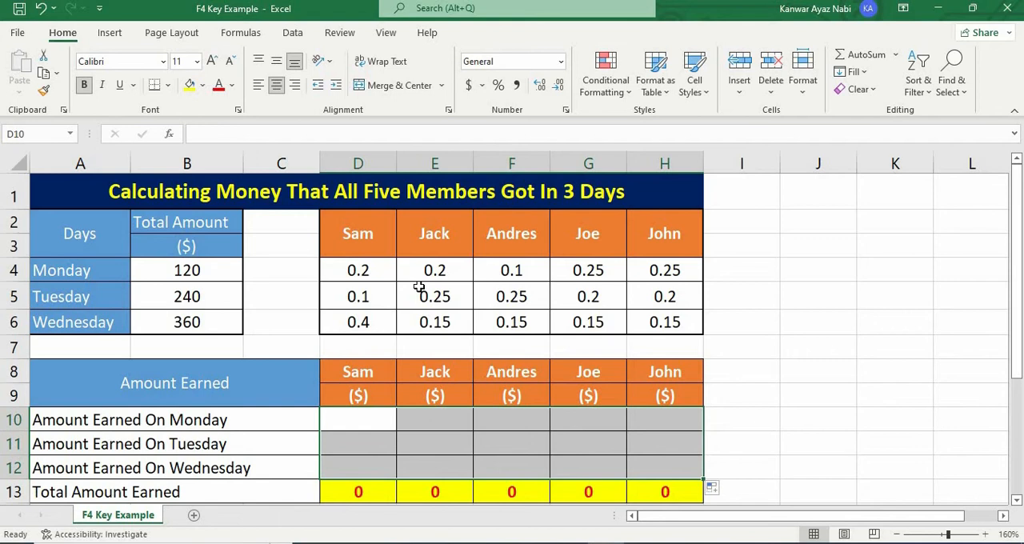
# Step: Enter the formula =$B4*D4 in D10, locking only the column of the Monday total's reference
pyautogui.click(356, 418)
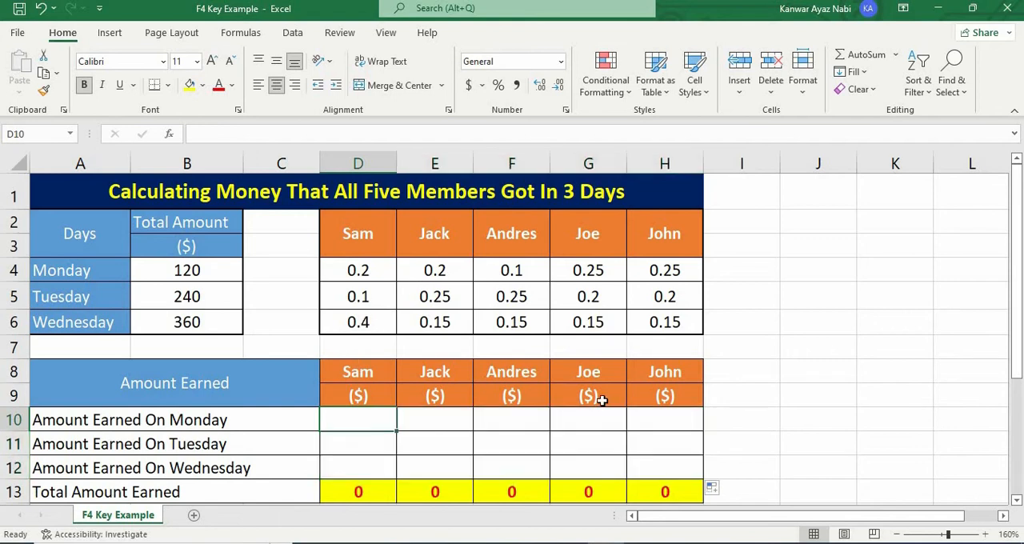
pyautogui.write('=')
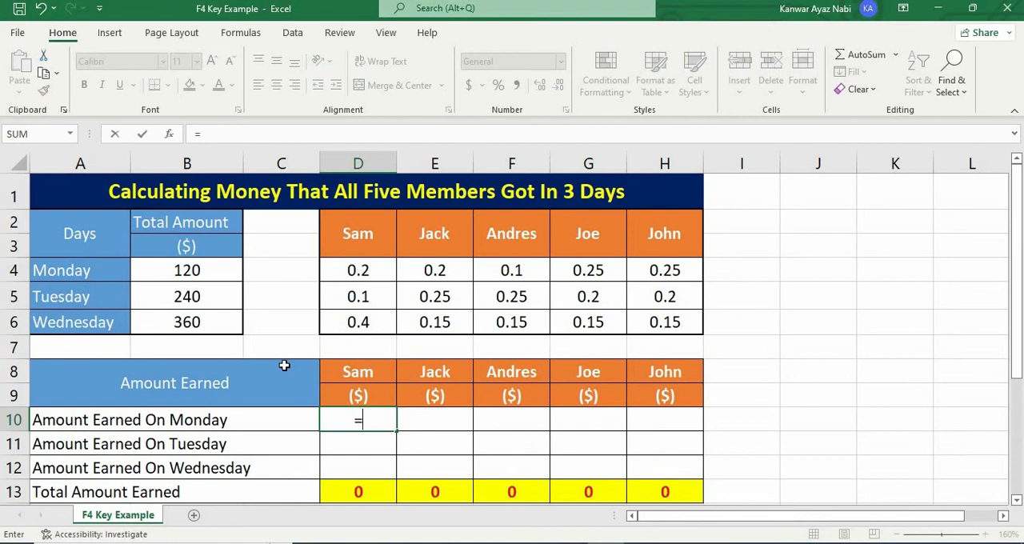
pyautogui.click(205, 270)
pyautogui.press('F4')
pyautogui.press('F4')
pyautogui.press('F4')
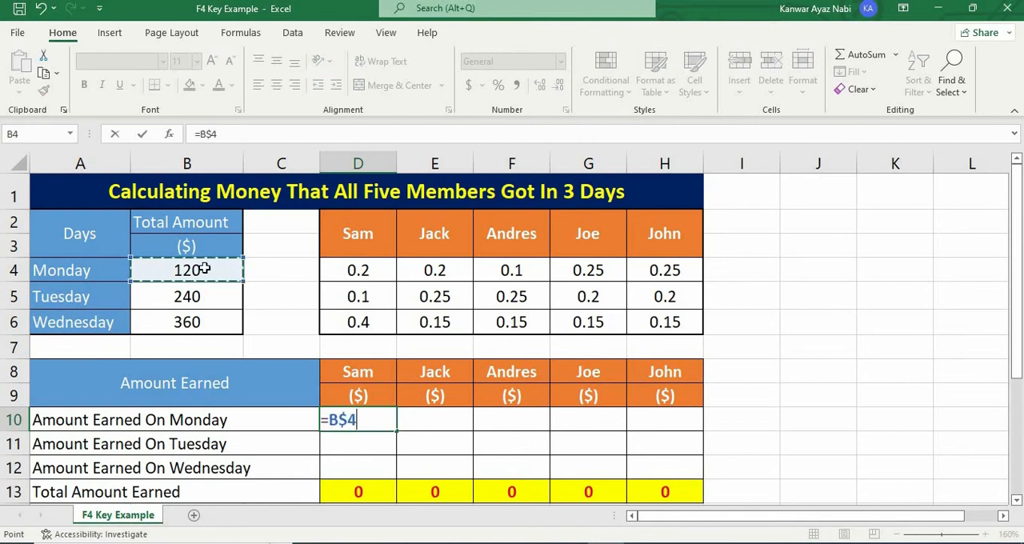
pyautogui.press('F4')
pyautogui.press('F4')
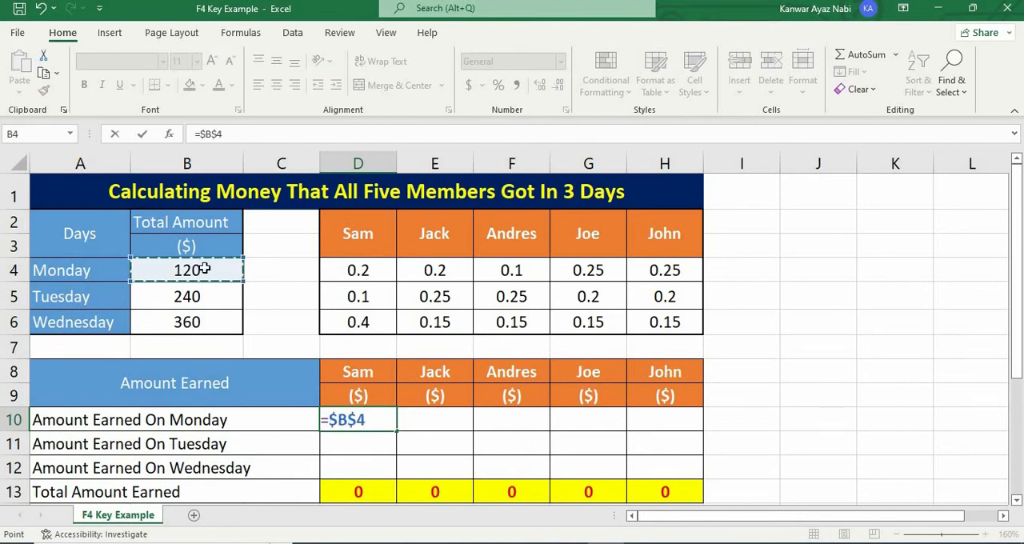
pyautogui.press('F4')
pyautogui.press('F4')
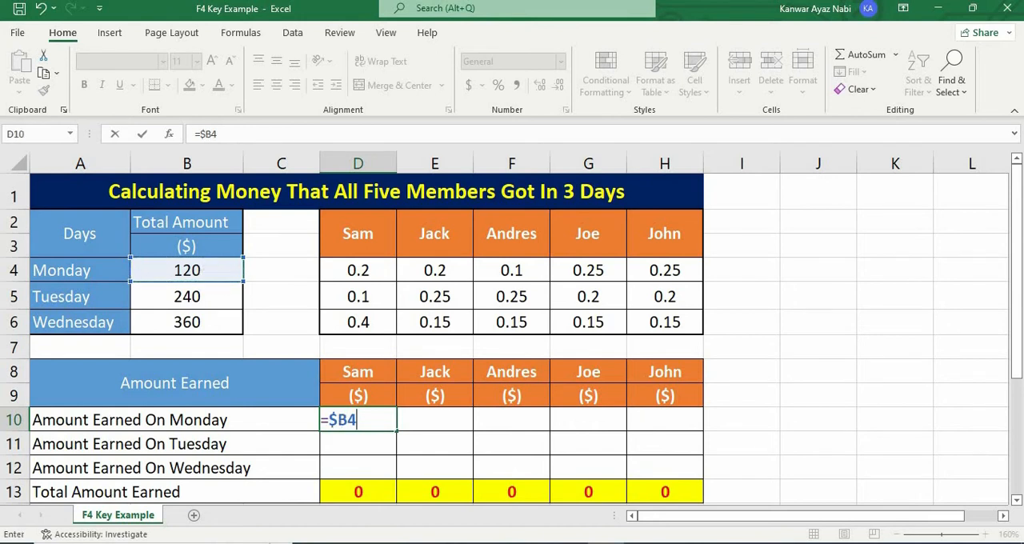
pyautogui.write('*')
pyautogui.click(377, 273)
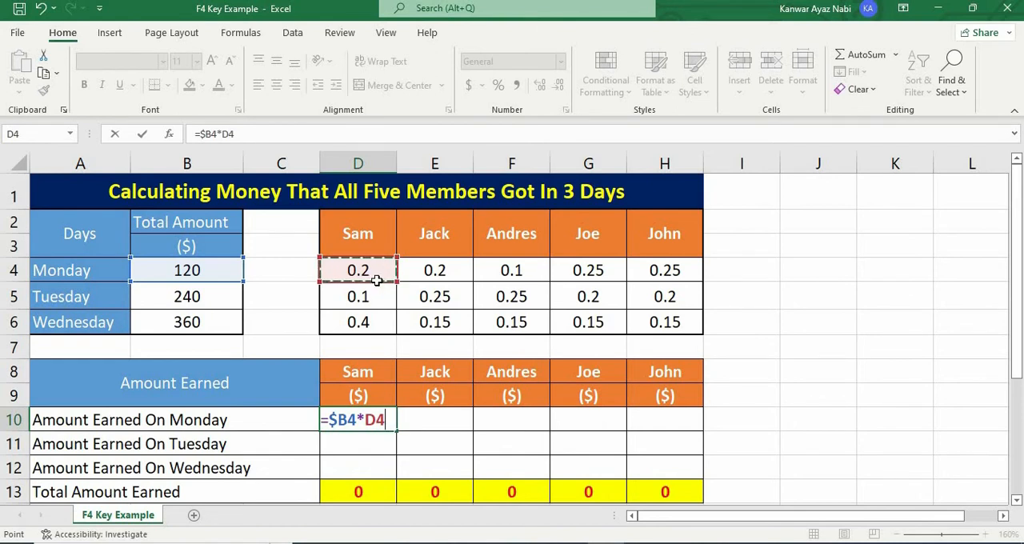
pyautogui.press('Return')
# Step: Fill the D10 formula across all five members and down through Wednesday, covering D10:H12
pyautogui.click(358, 419)
pyautogui.moveTo(396, 431); pyautogui.dragTo(704, 476)
pyautogui.click(818, 418)
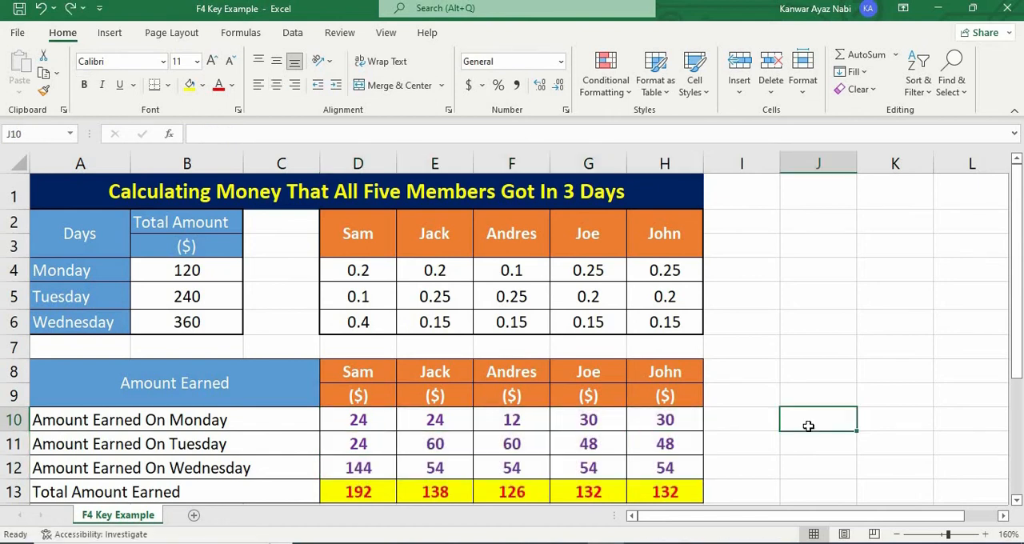
pyautogui.press('Up')
pyautogui.press('Up')
pyautogui.press('Up')
pyautogui.press('Right')
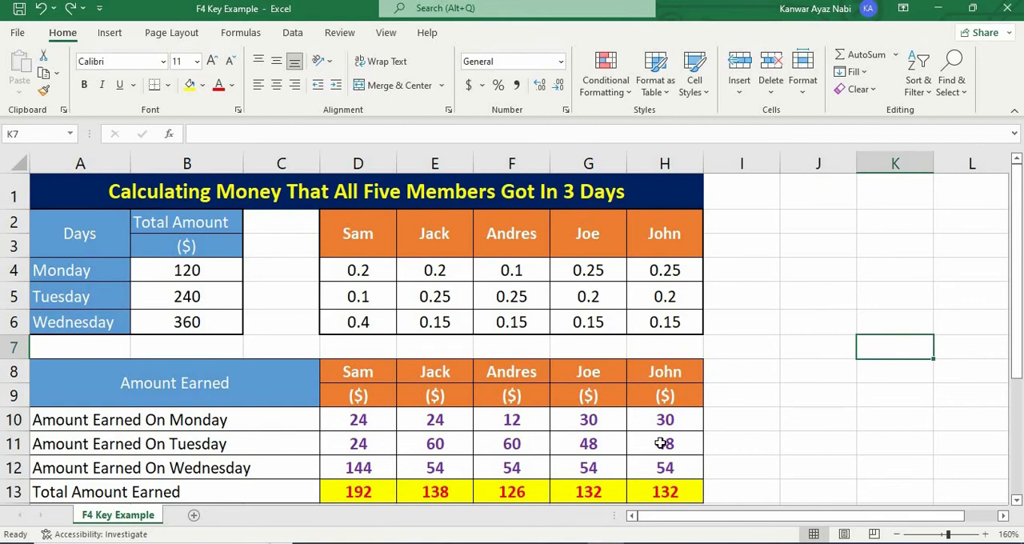
# Step: Inspect the filled formula in H11, the fifth member's Tuesday earnings, and trace the cells it references
pyautogui.click(696, 452)
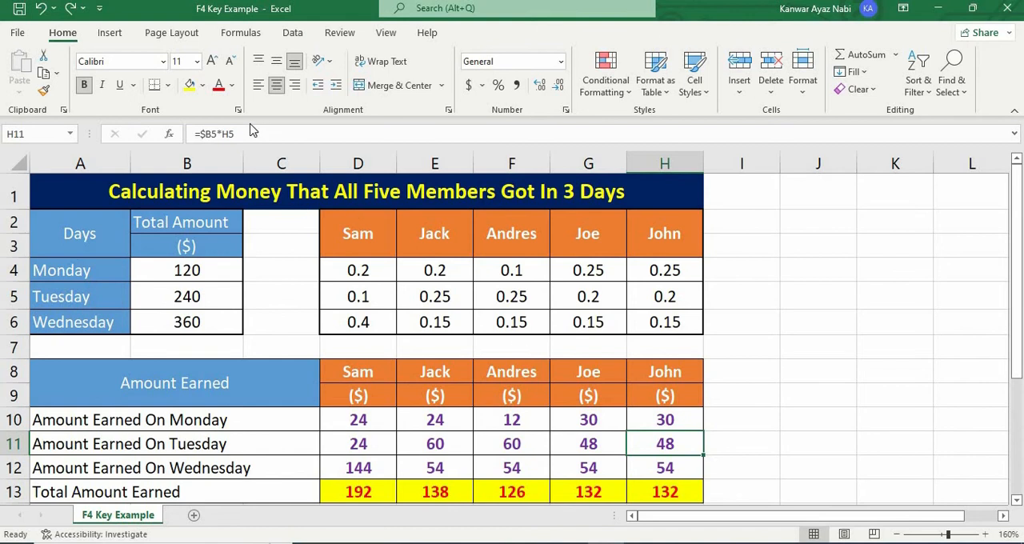
pyautogui.click(238, 132)
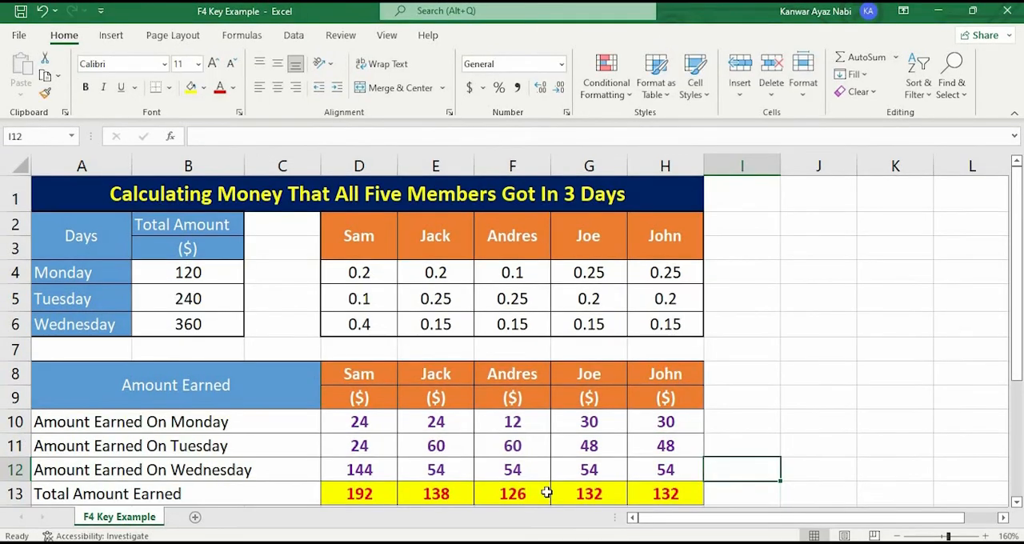
# Step: Enter the formula =SUM(D10:D12) in D13 to total the first member's earnings over the three days
pyautogui.moveTo(360, 494); pyautogui.dragTo(653, 490)
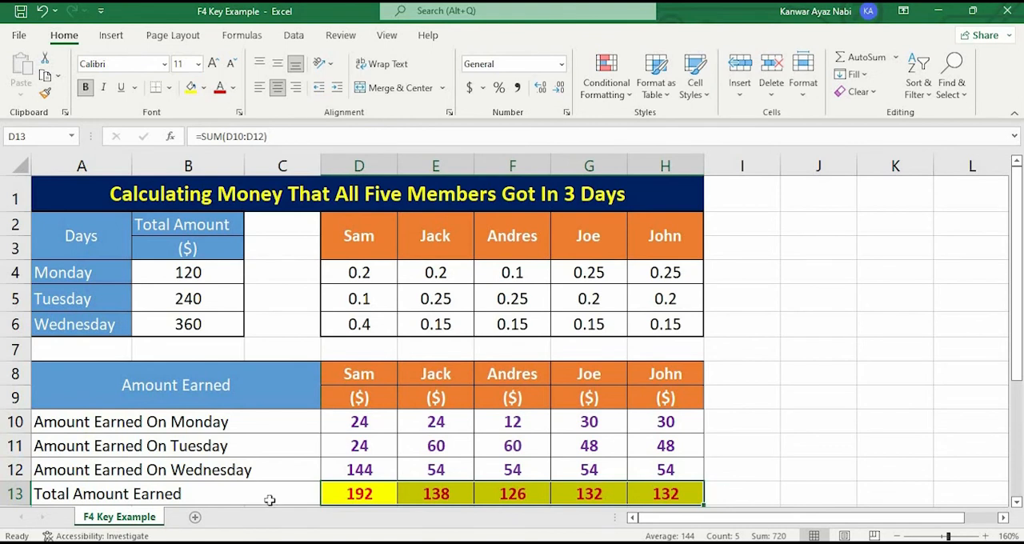
pyautogui.write('=')
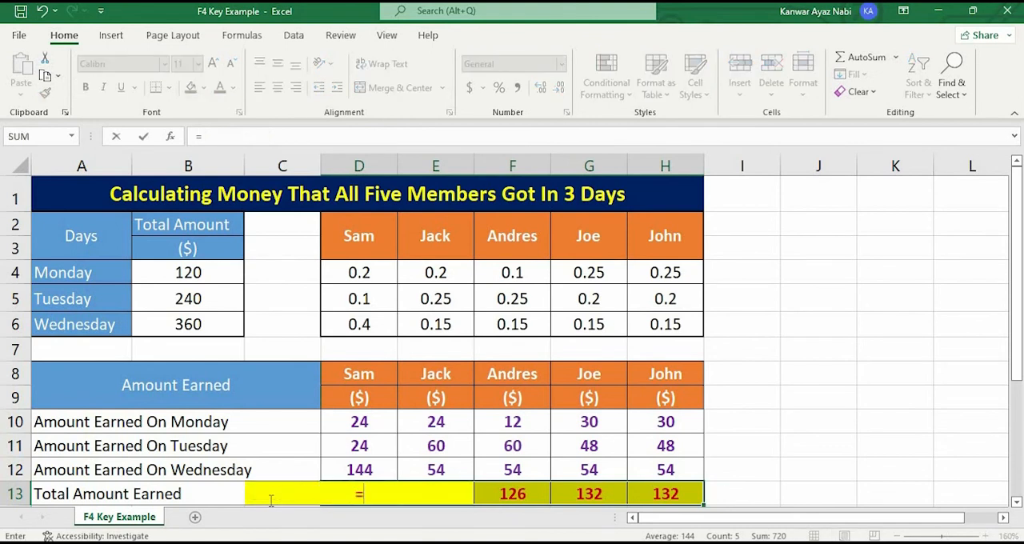
pyautogui.write('sum(')
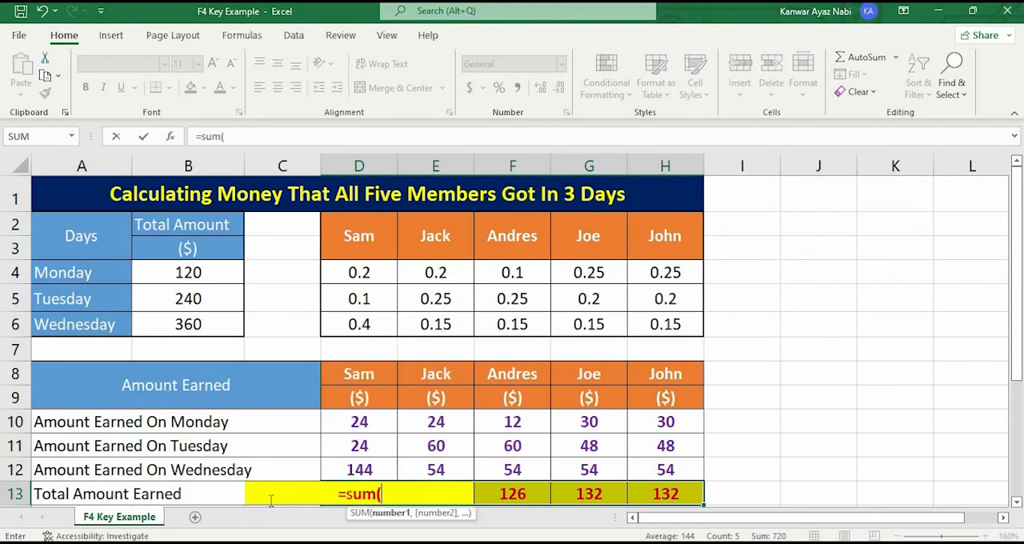
pyautogui.moveTo(368, 424); pyautogui.dragTo(372, 464)
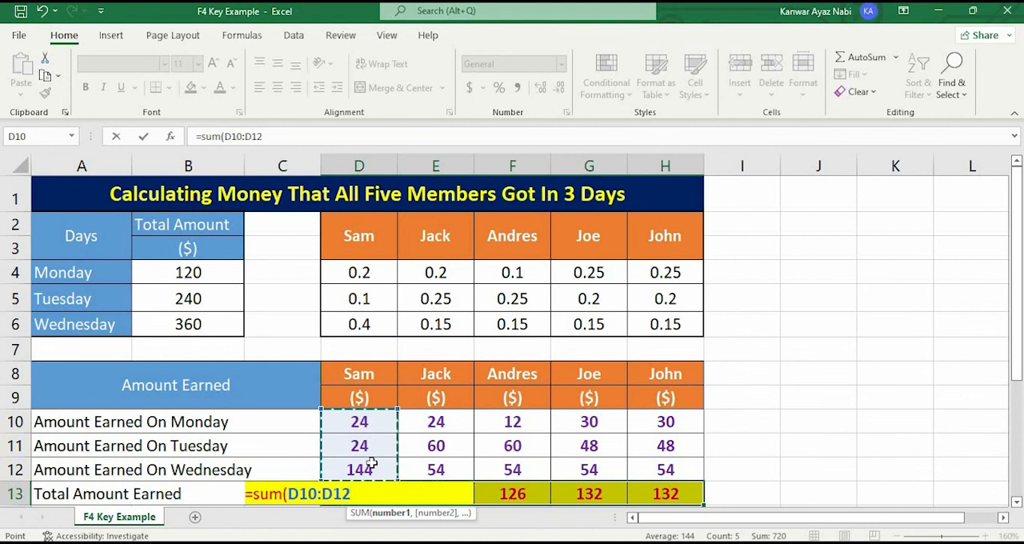
pyautogui.write(')')
pyautogui.press('Return')
# Step: Fill the D13 total formula across the Total Amount Earned row through H13 for all five members
pyautogui.click(383, 497)
pyautogui.moveTo(397, 505); pyautogui.dragTo(679, 496)
pyautogui.moveTo(866, 380); pyautogui.dragTo(864, 378)
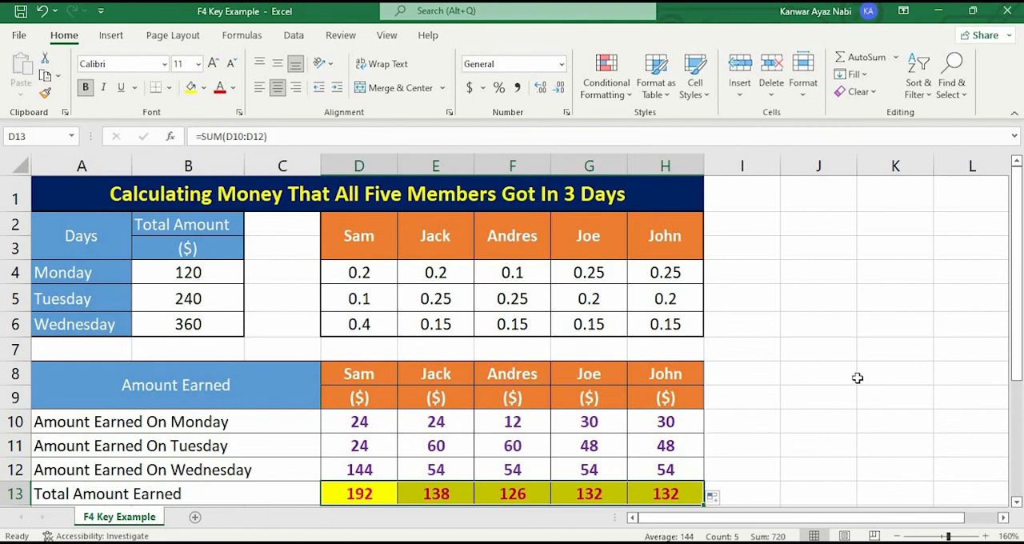
pyautogui.click(822, 423)
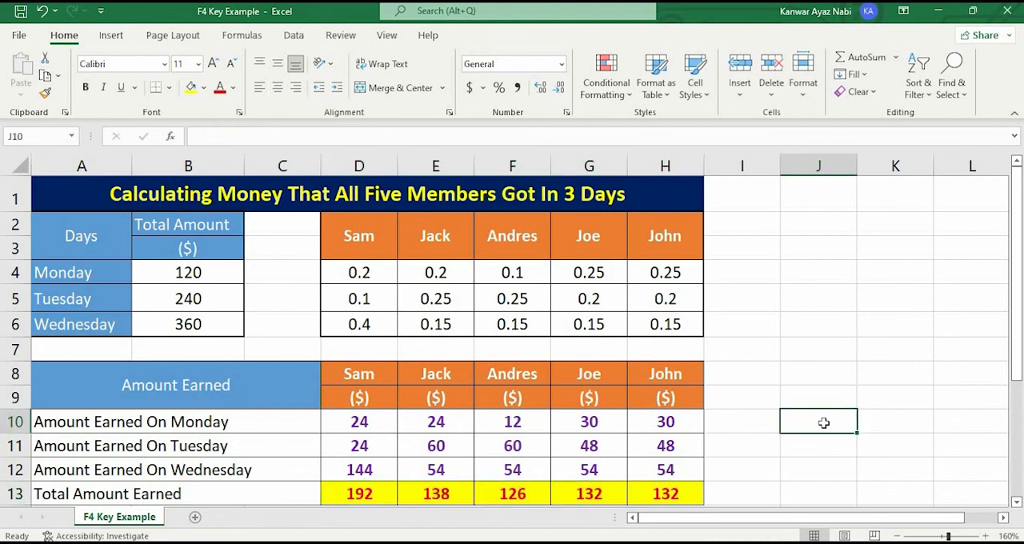